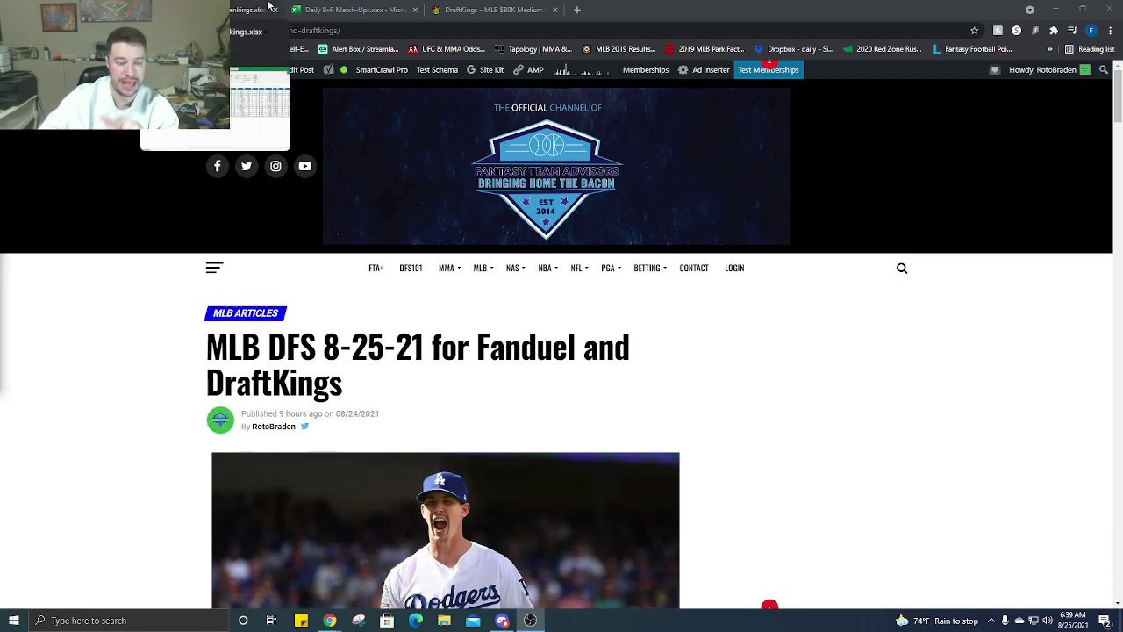
Switch to the ballpark rankings workbook, zoom to 110%, and examine the weather and starting pitchers for the two Wrigley Field games.
left_click(268, 9)
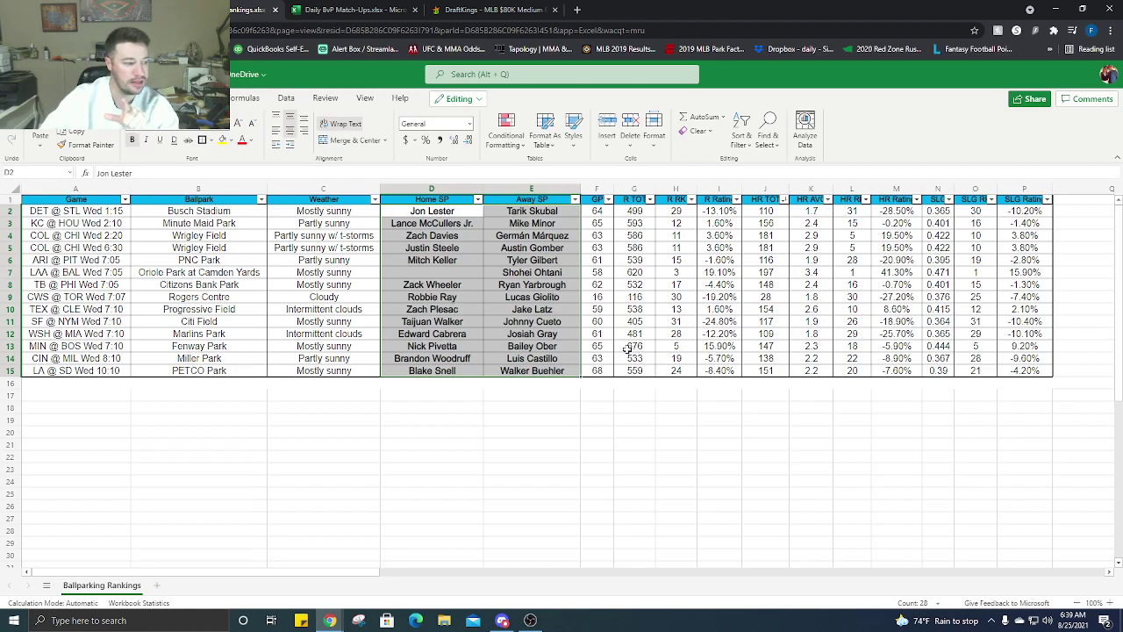
left_click(1111, 605)
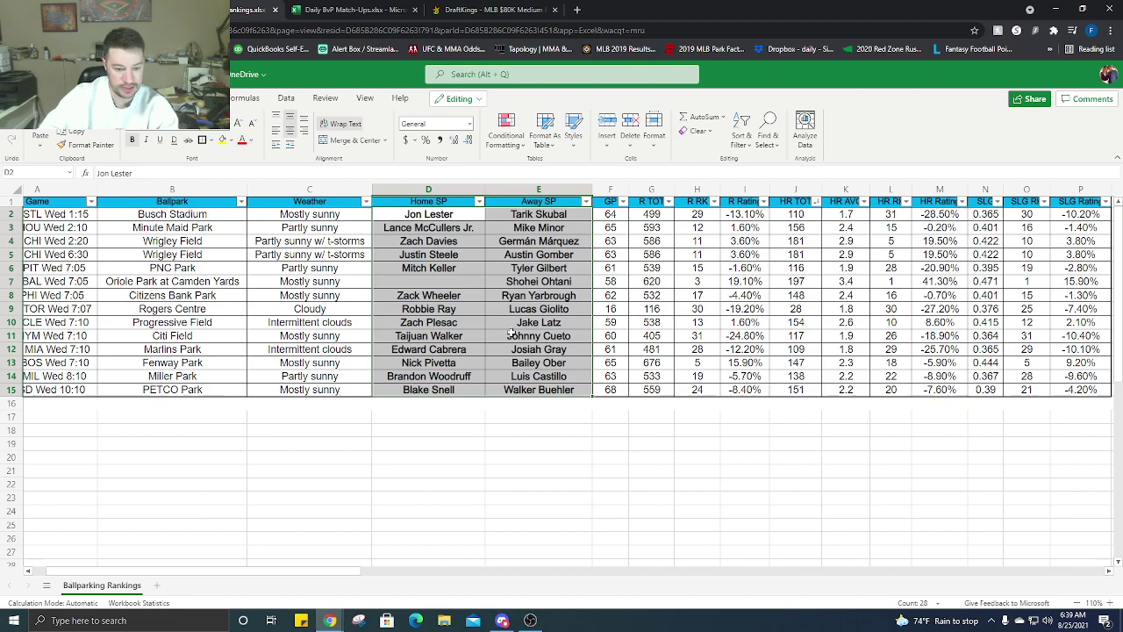
left_click_drag(144, 240, 369, 255)
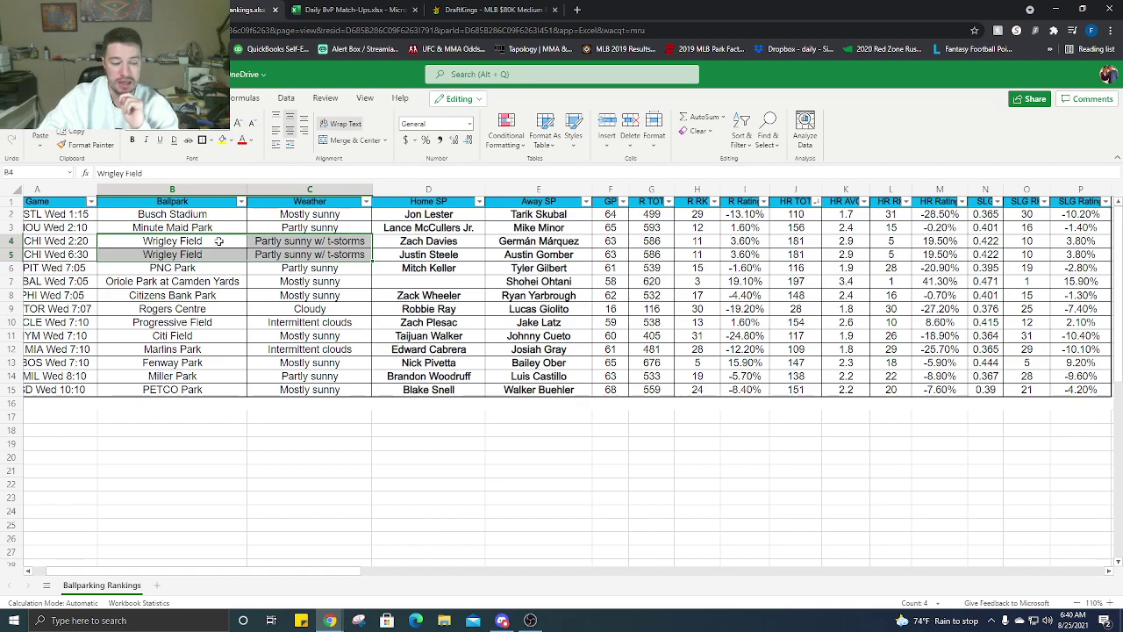
left_click_drag(272, 244, 399, 253)
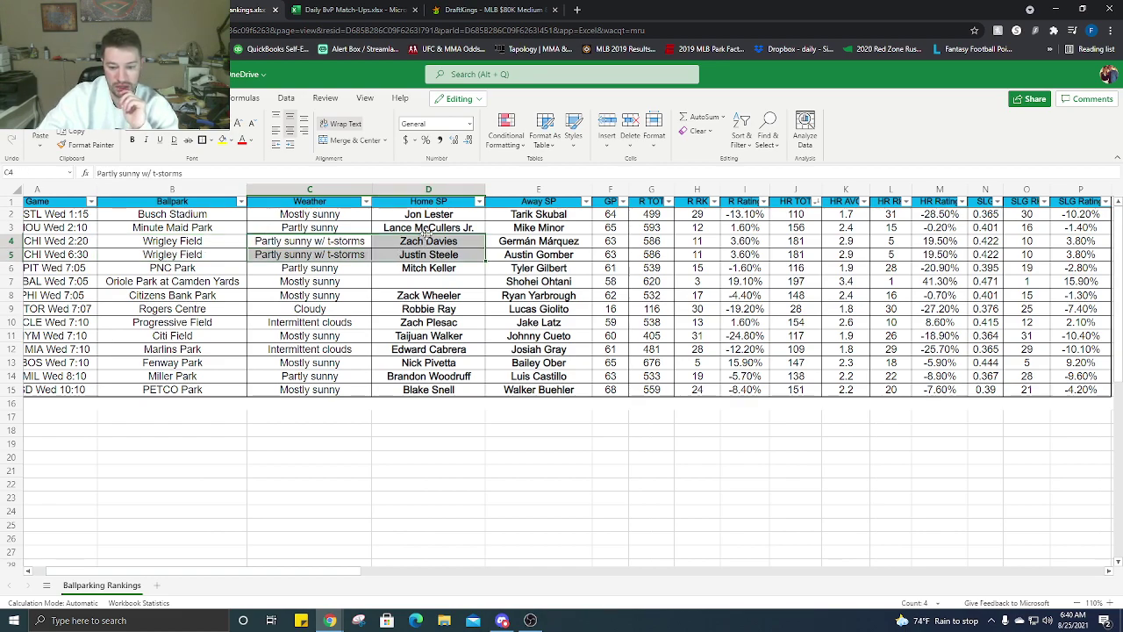
left_click_drag(427, 237, 537, 250)
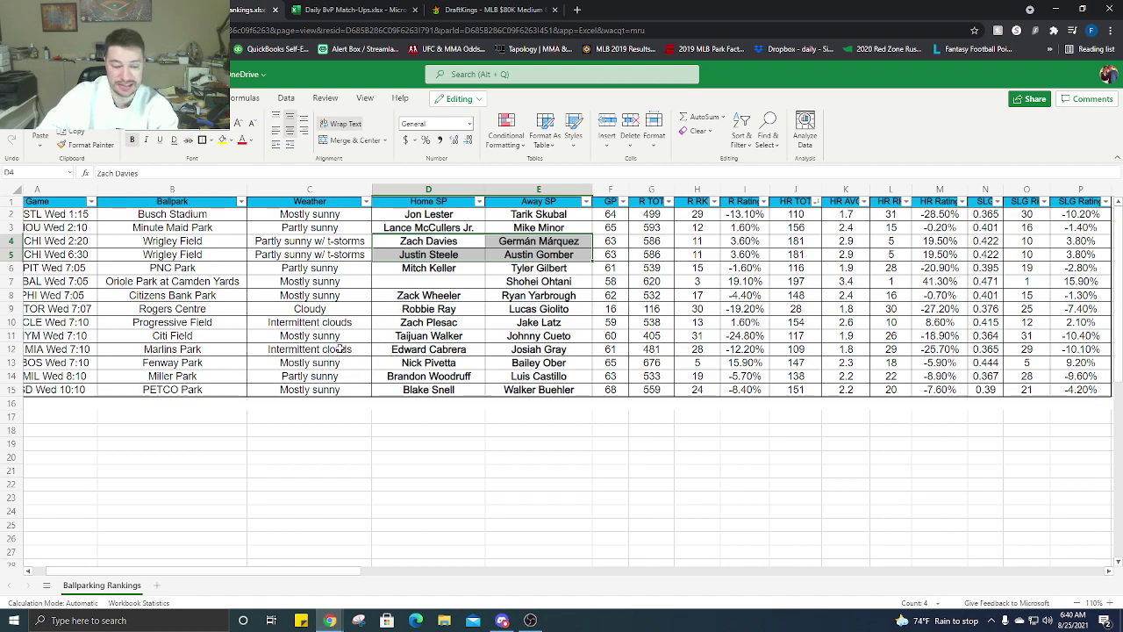
left_click_drag(344, 242, 546, 253)
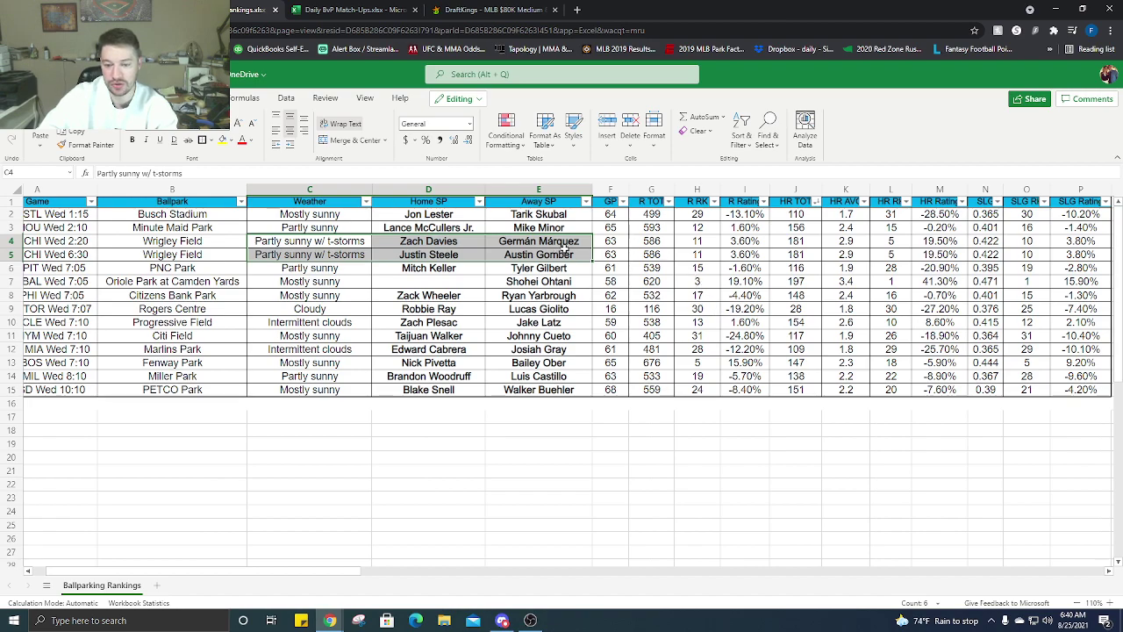
Sort the ballpark table by total runs, then by total home runs, both from largest to smallest.
left_click(669, 202)
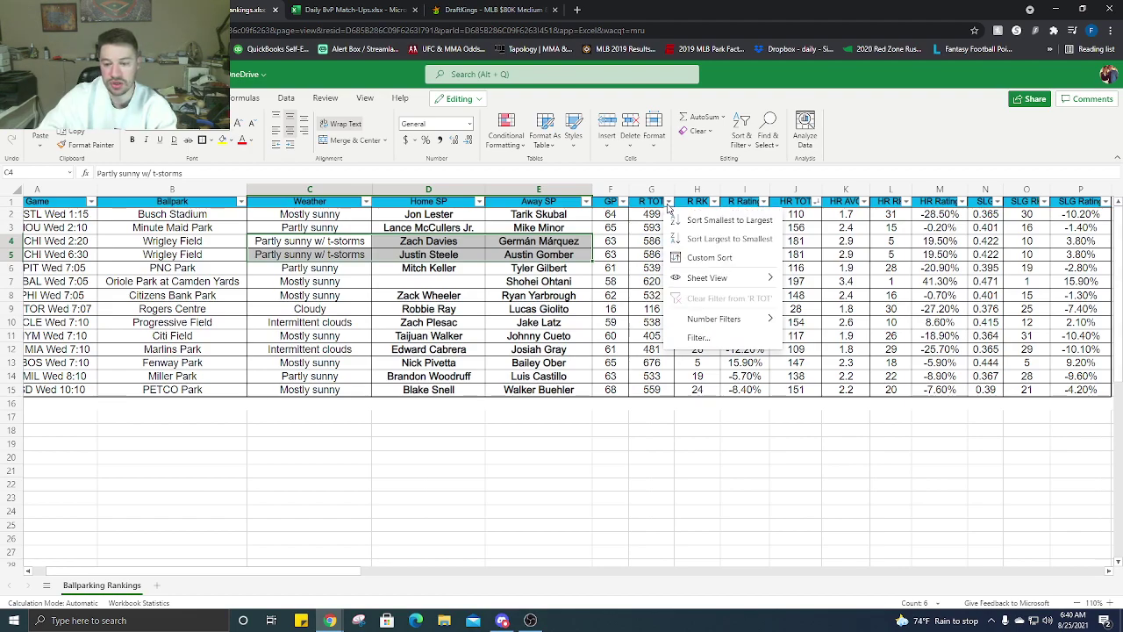
left_click(707, 238)
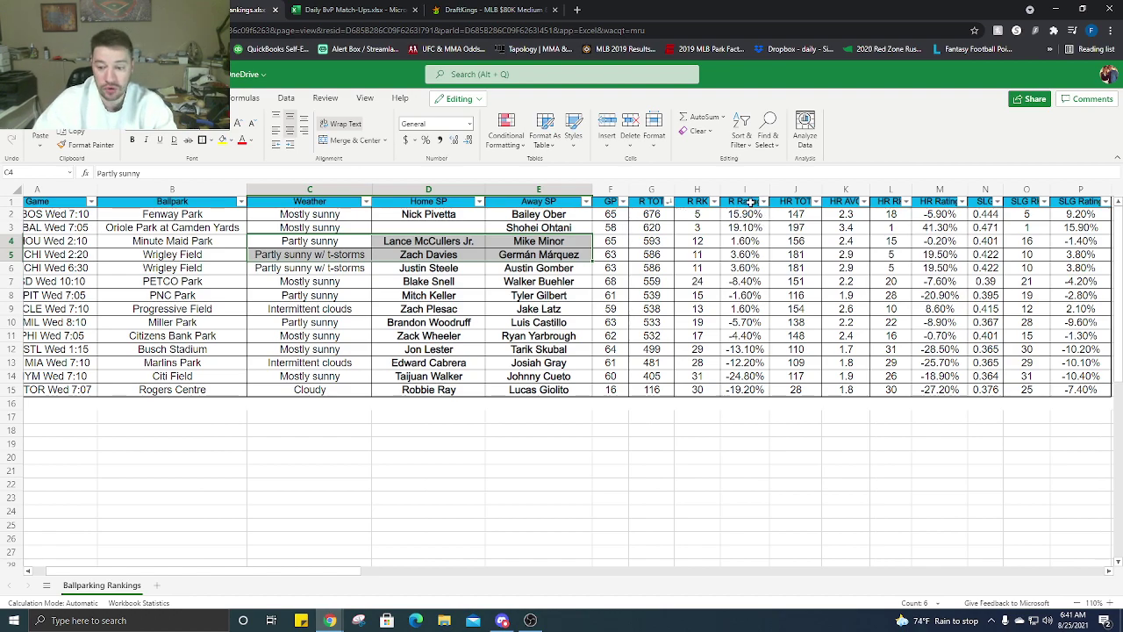
left_click(816, 202)
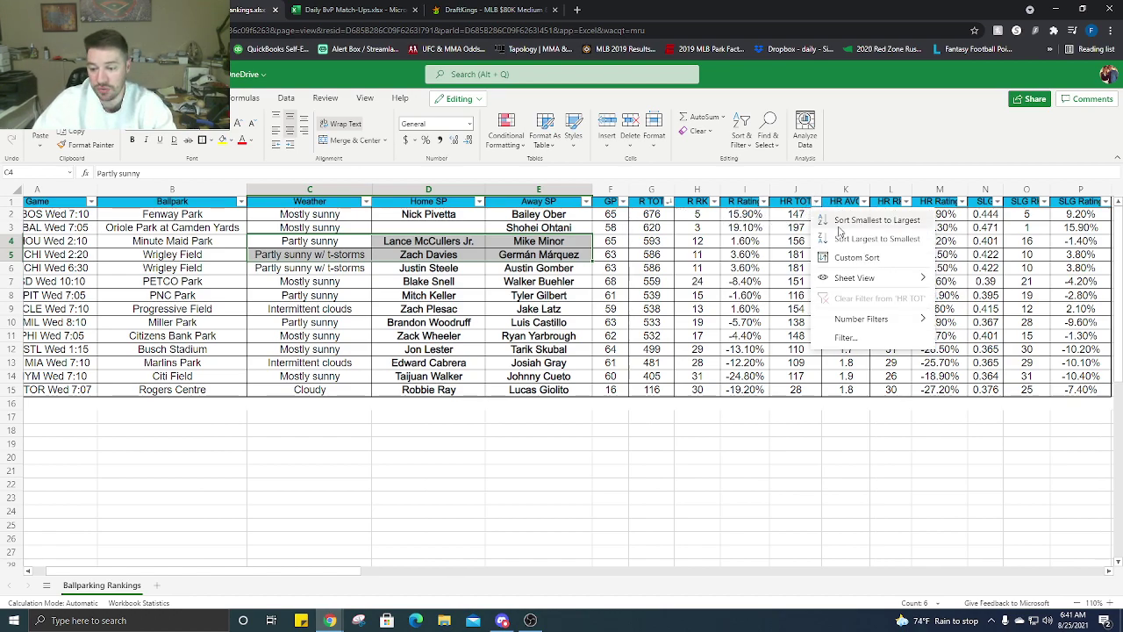
left_click(869, 239)
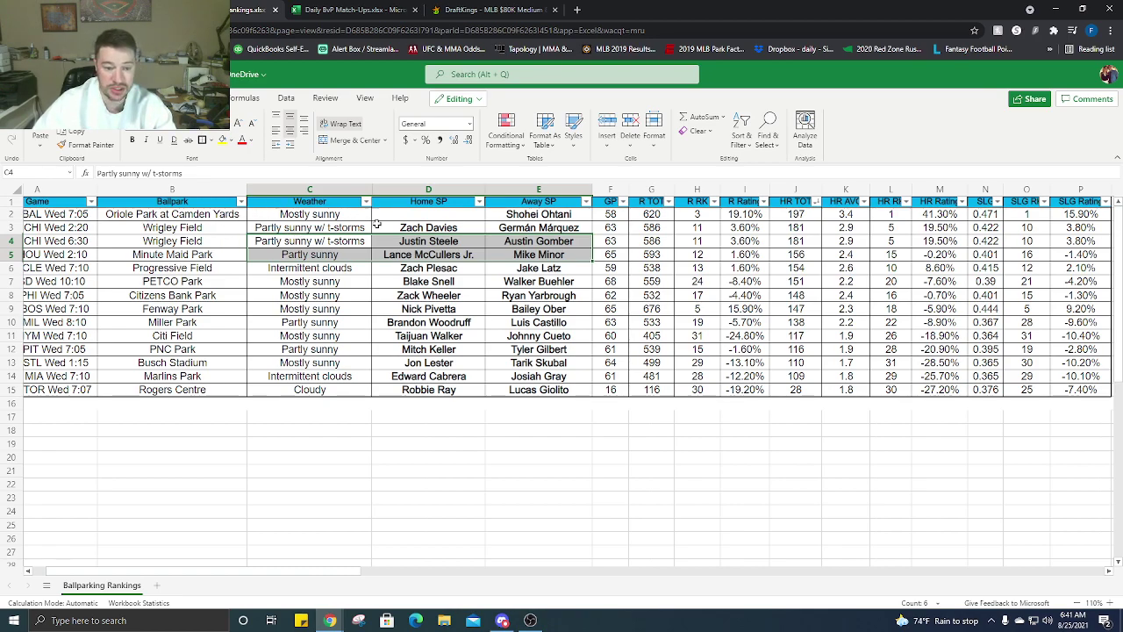
left_click(450, 215)
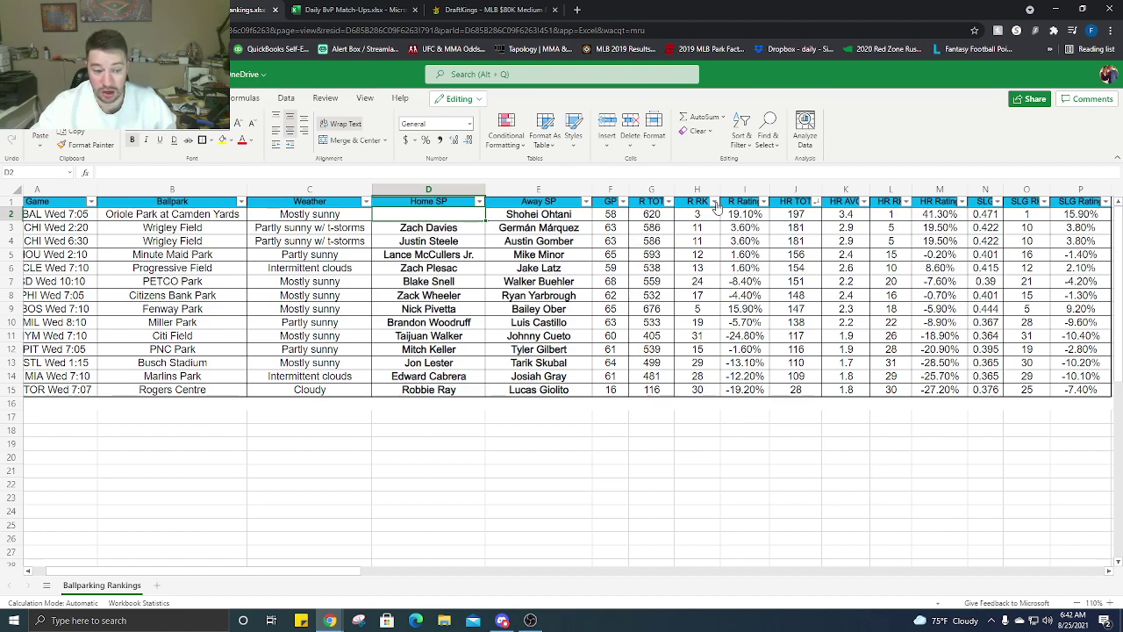
Sort the ballpark table by run rank from smallest to largest.
left_click(716, 203)
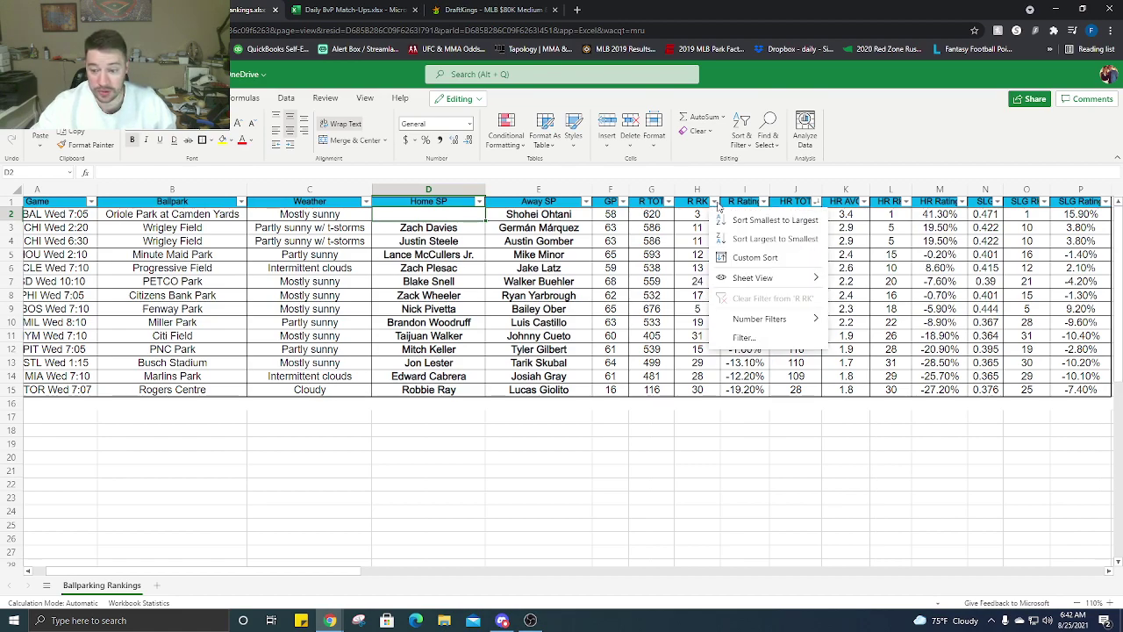
left_click(776, 240)
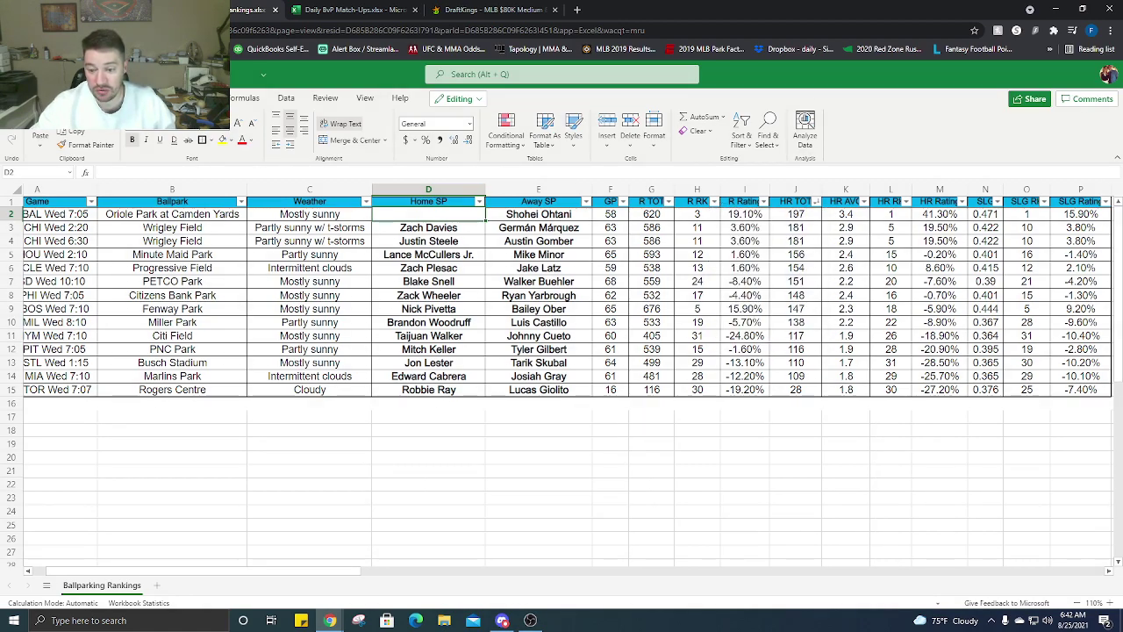
left_click(716, 203)
left_click(718, 218)
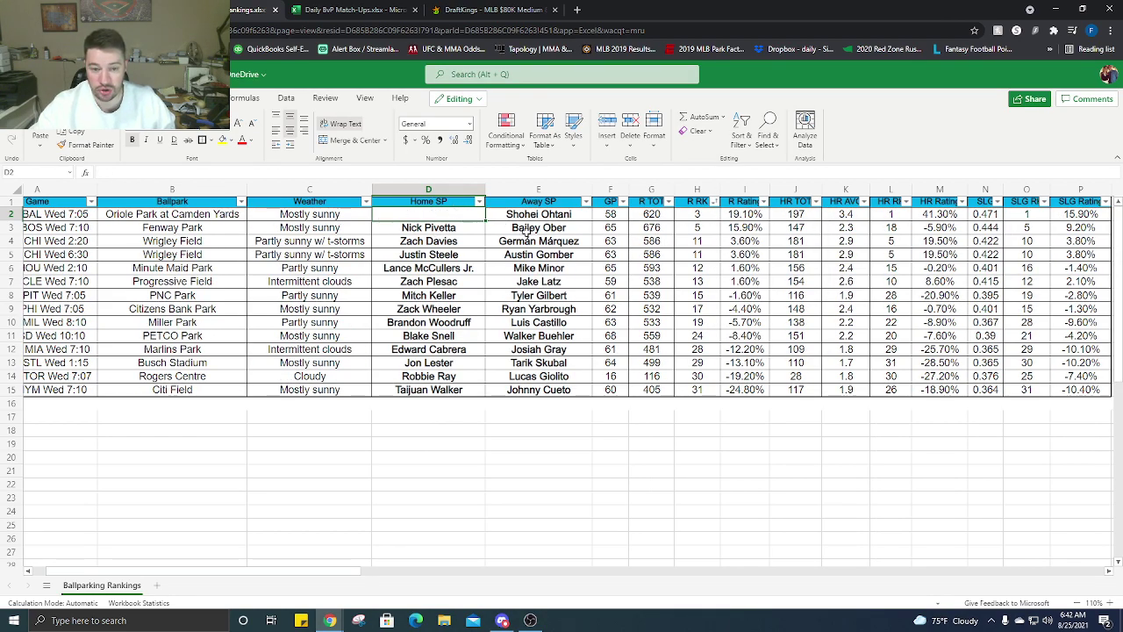
Close the ballpark rankings workbook and highlight the first three batters' match-up rows in the Daily BvP Match-Ups workbook.
left_click(274, 9)
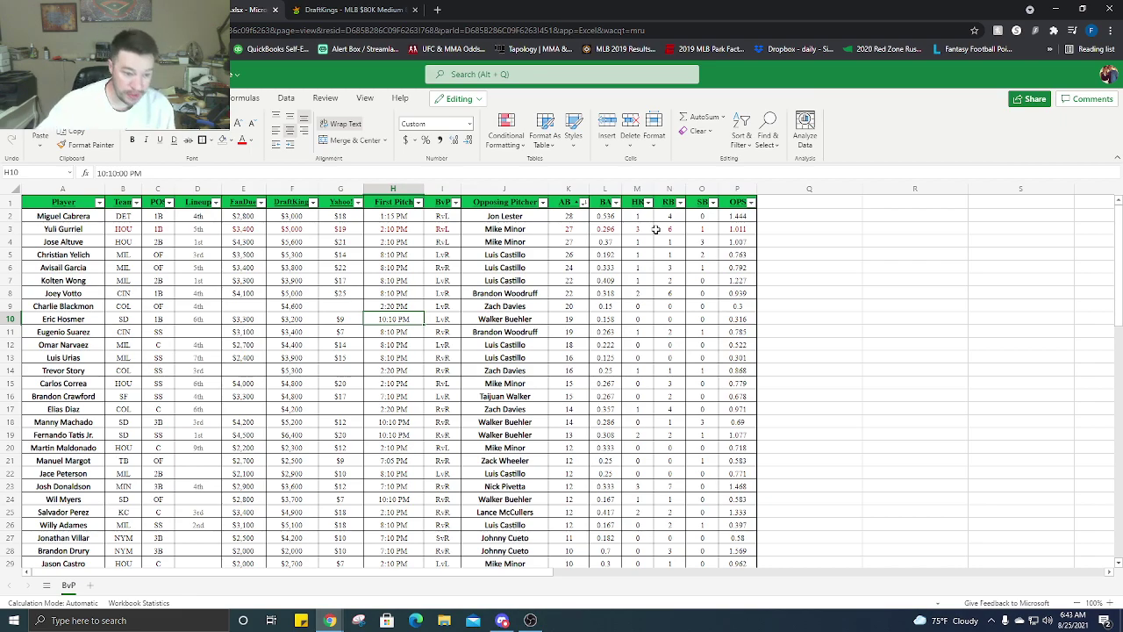
left_click_drag(74, 219, 478, 228)
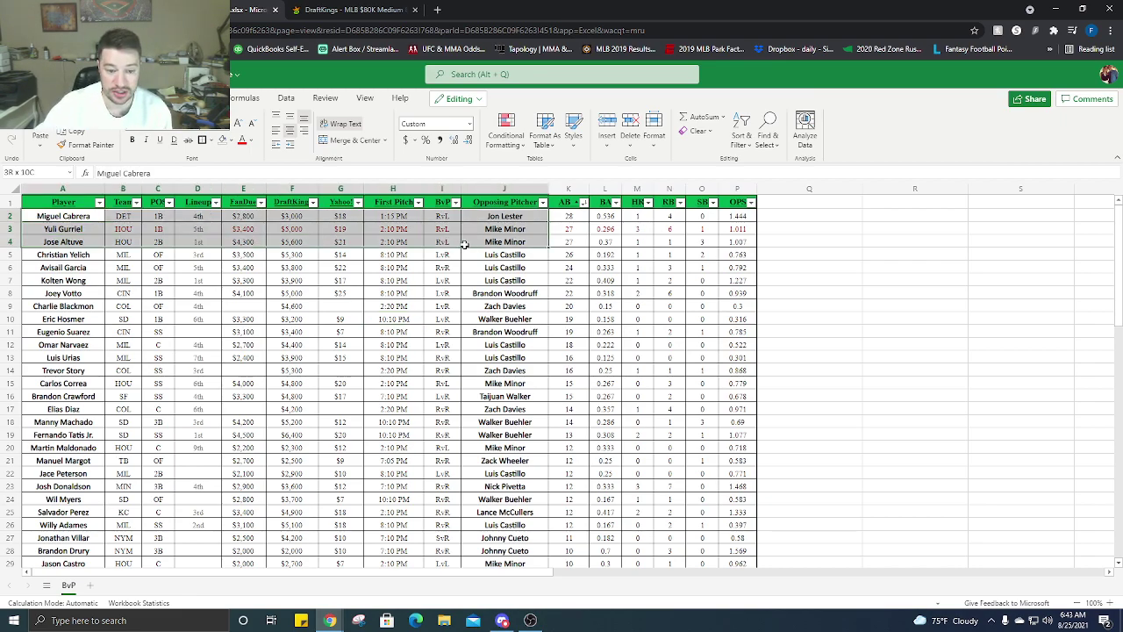
left_click(478, 228)
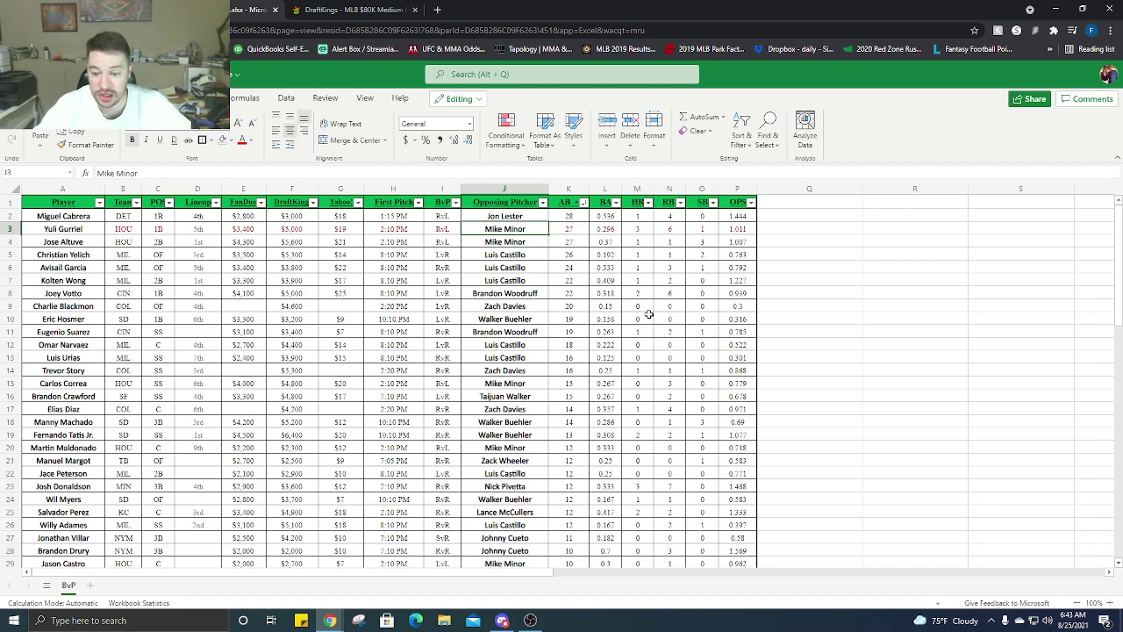
Sort the batter match-ups by home runs, then again by at-bats, both from largest to smallest.
left_click(647, 204)
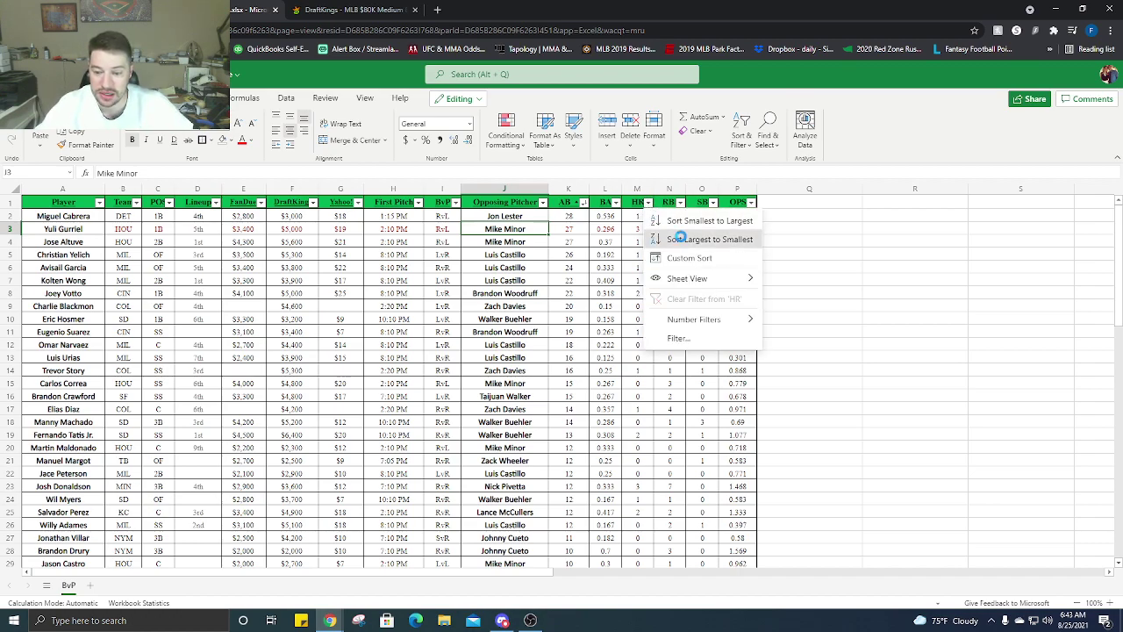
left_click(683, 239)
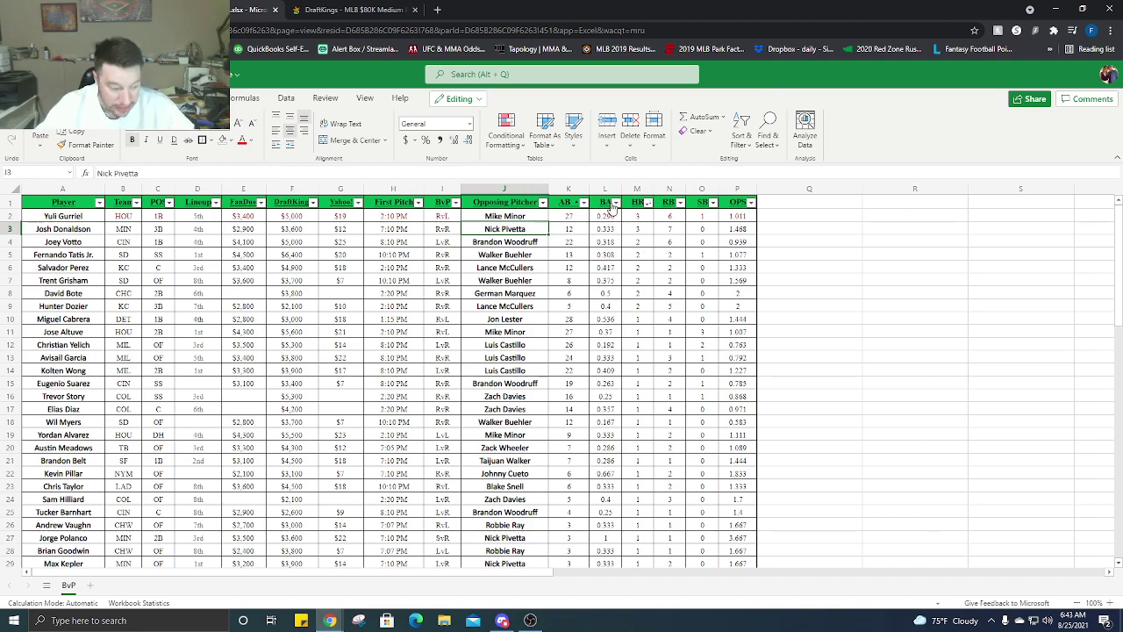
left_click(582, 203)
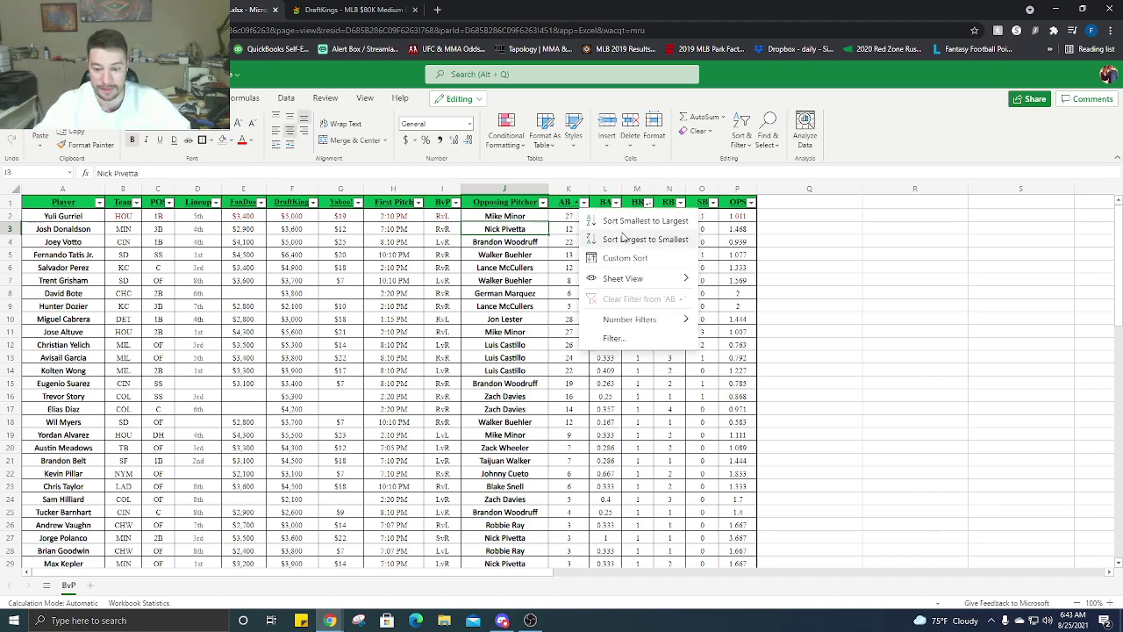
left_click(614, 237)
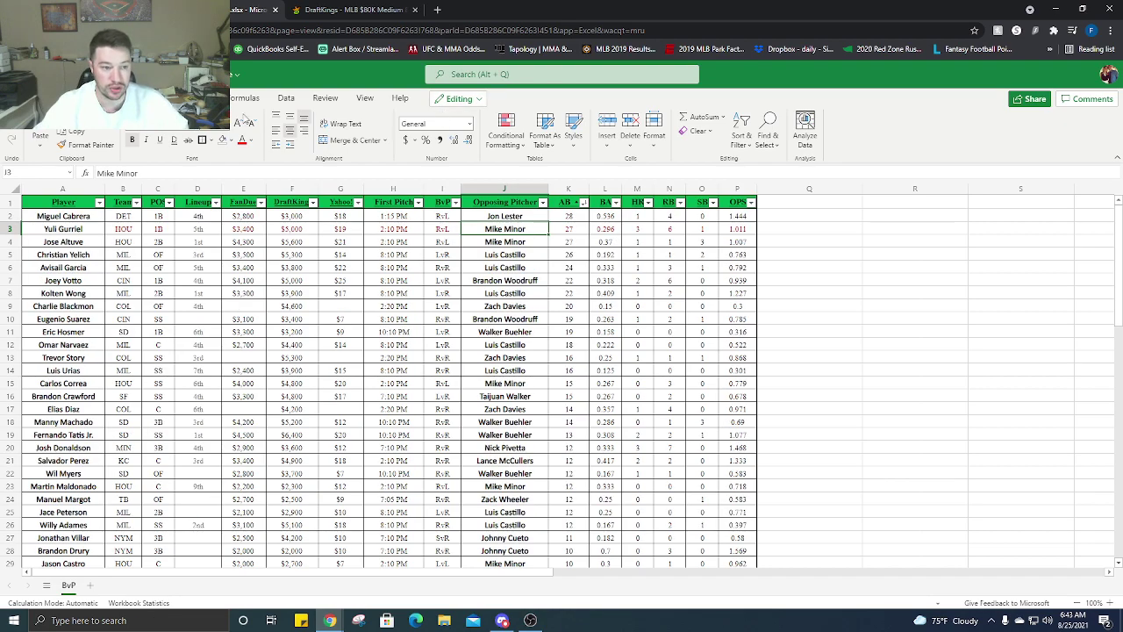
Return to the Fantasy Team Advisors site and open the MLB DFS Daily BvP page down to the end of its embedded table.
key("ctrl+shift+Tab")
mouse_move(529, 278)
mouse_move(481, 274)
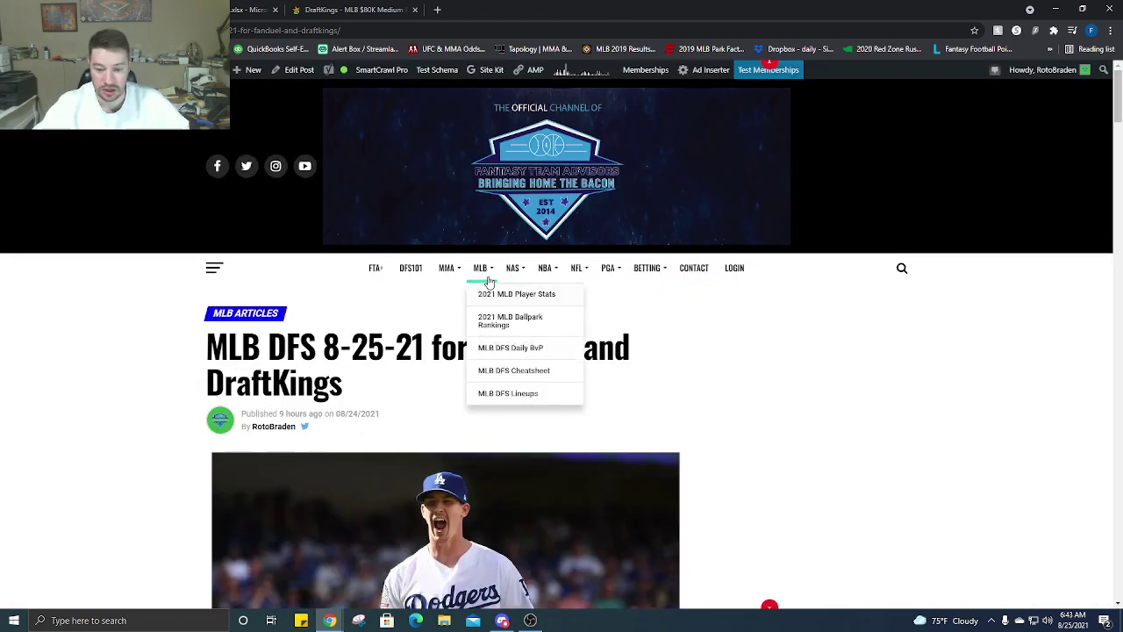
left_click(530, 350)
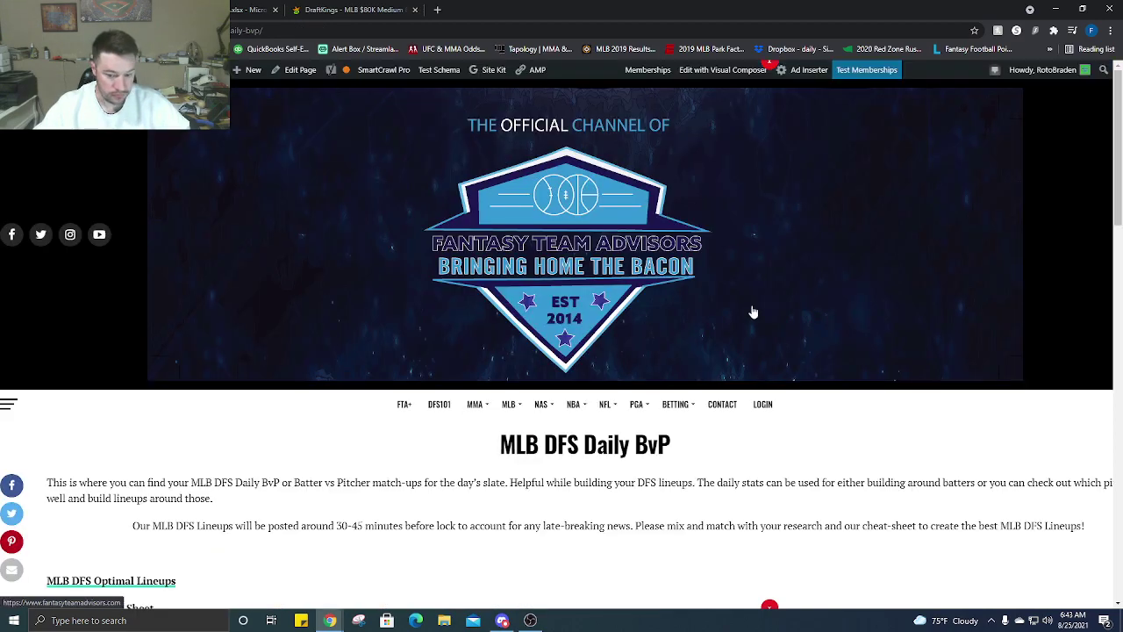
scroll(1096, 327, "down", 4)
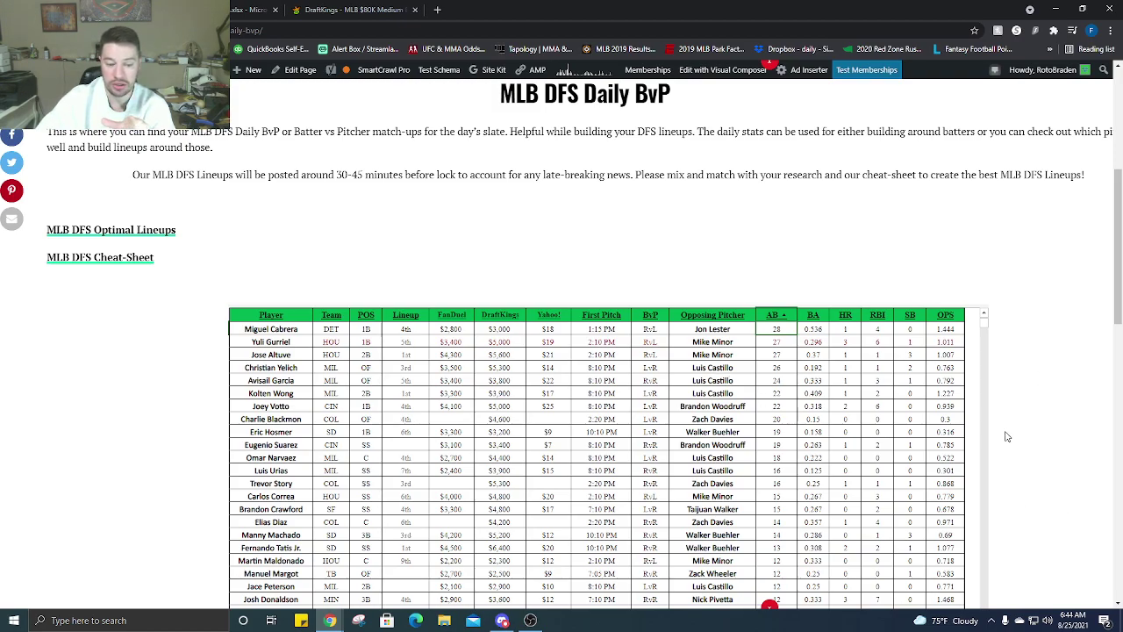
scroll(1007, 436, "down", 10)
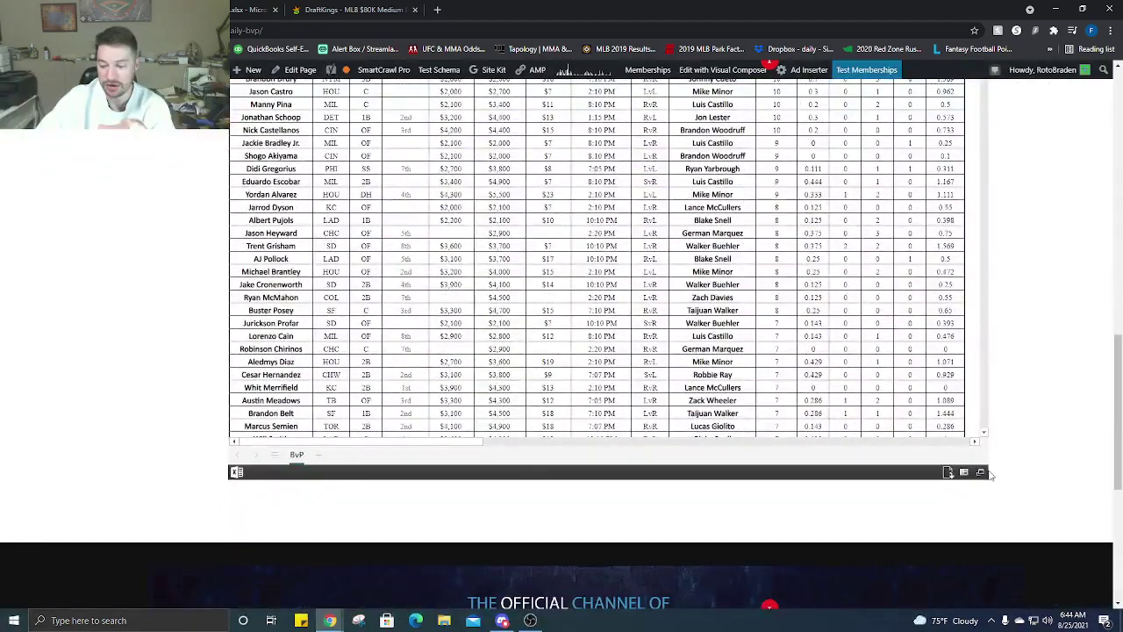
Try to open the embedded BvP workbook in its own tab, close that tab, and look through the table on the page.
left_click(981, 472)
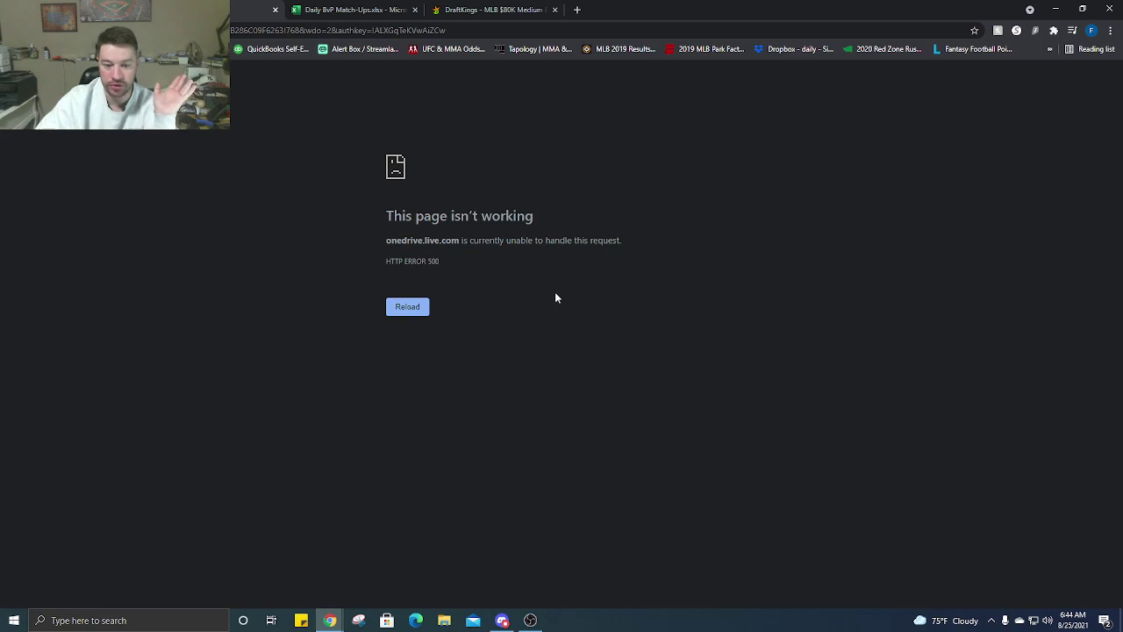
left_click(277, 12)
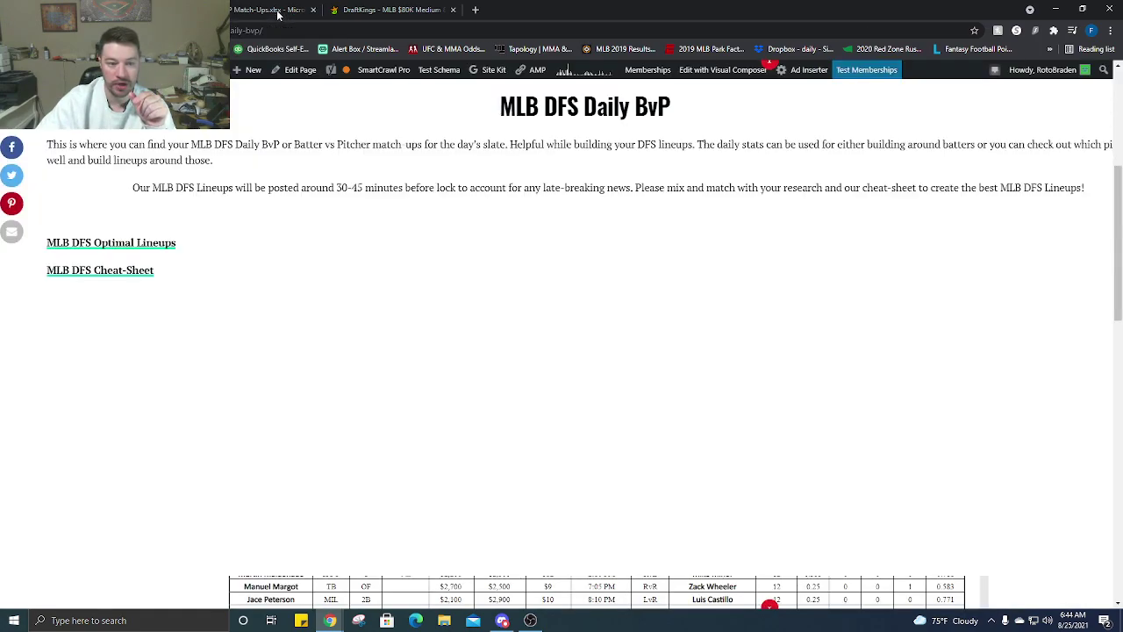
scroll(1058, 550, "down", 3)
scroll(1057, 551, "down", 2)
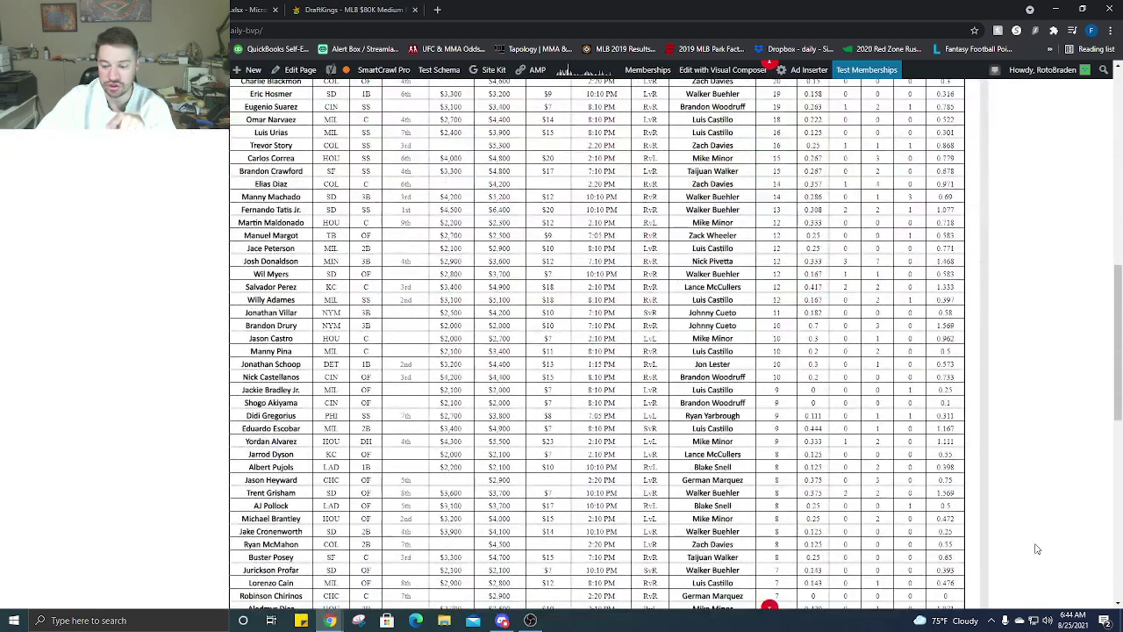
scroll(1005, 500, "up", 4)
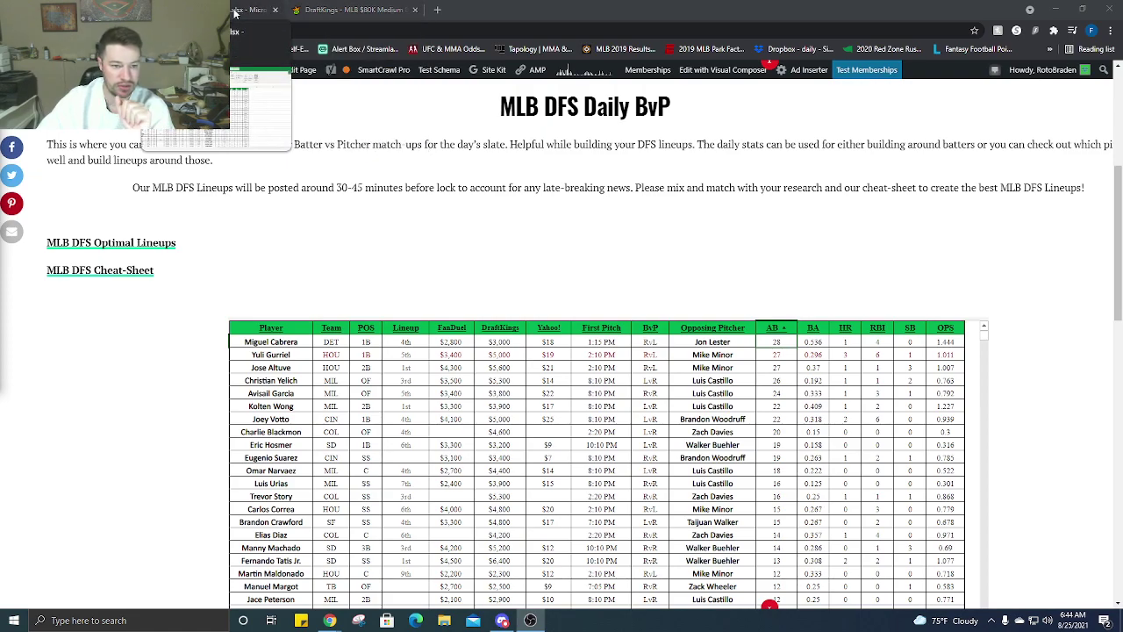
Switch to the DraftKings MLB $80K contest and bring its pitcher list and empty lineup into view.
left_click(323, 12)
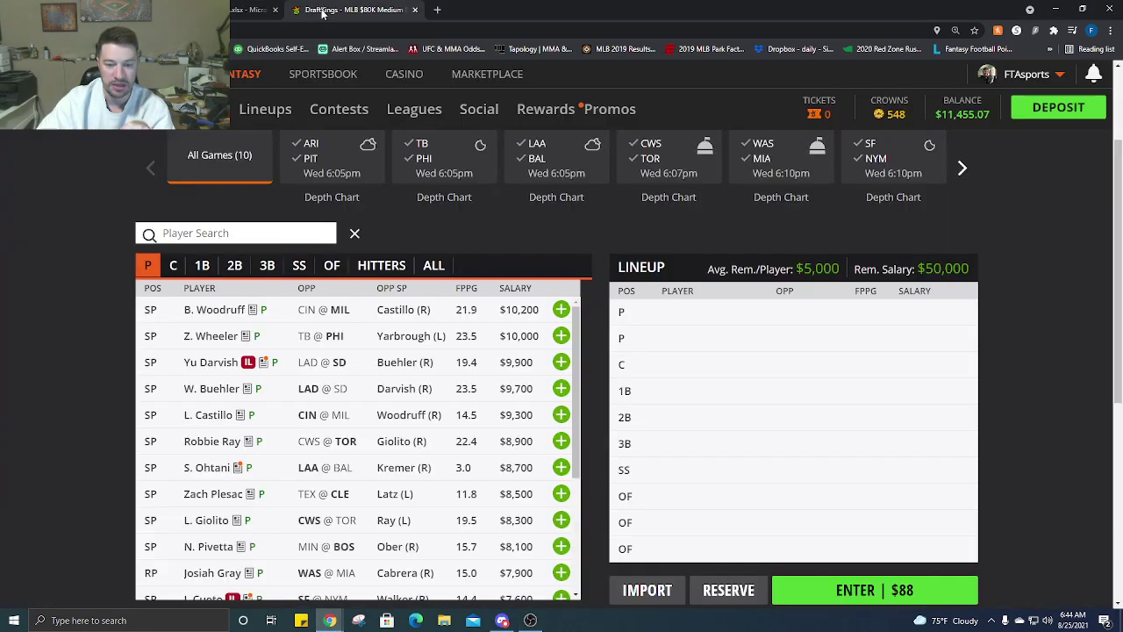
scroll(1009, 452, "down", 2)
scroll(1013, 455, "up", 1)
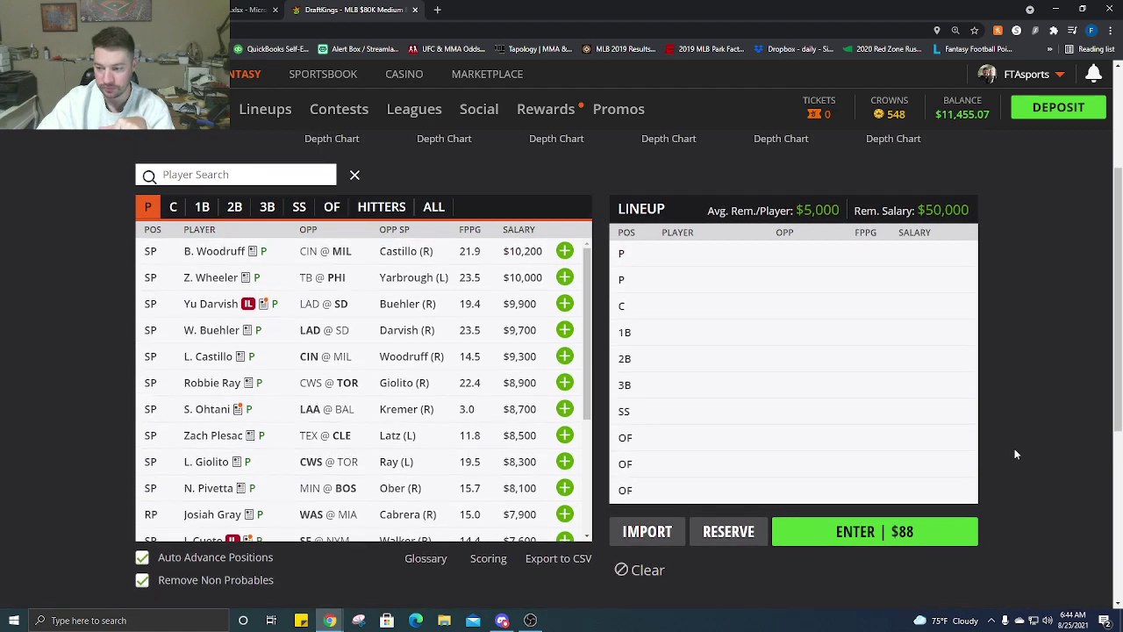